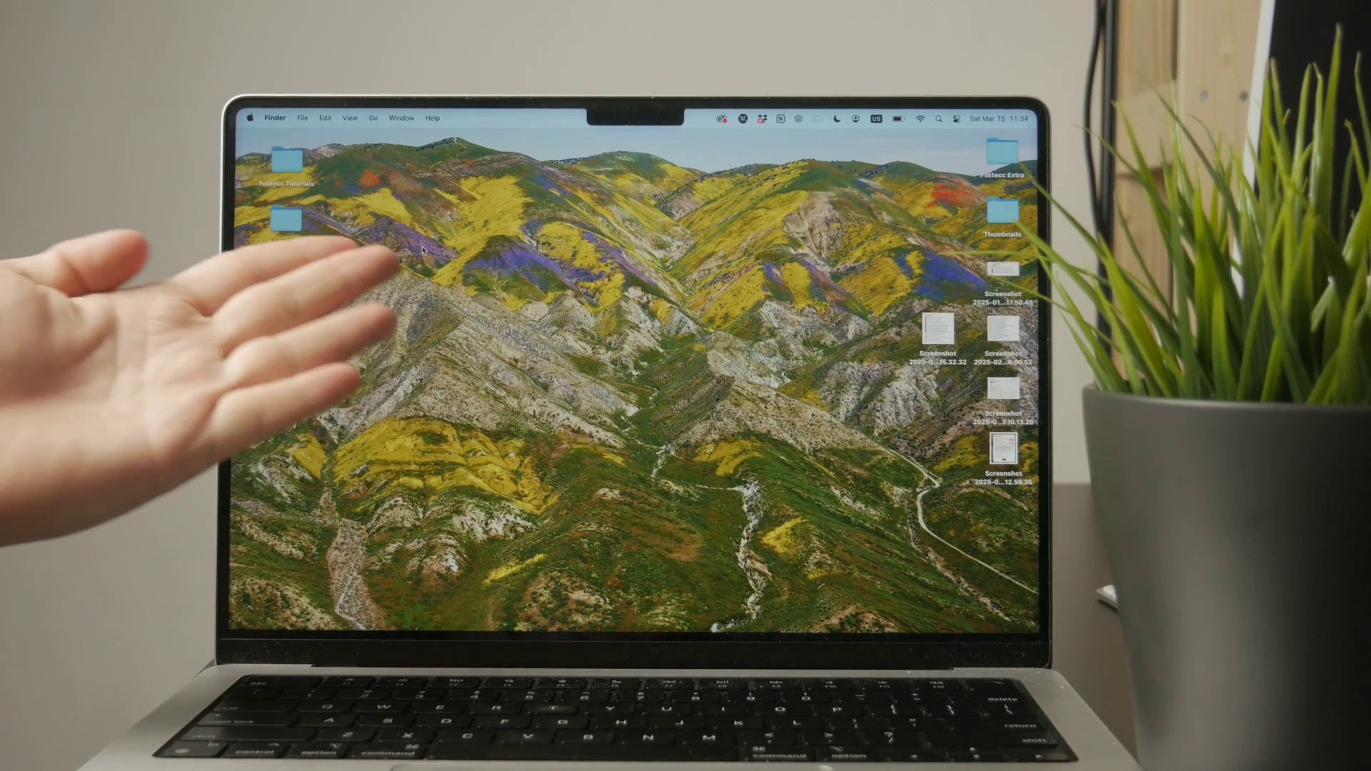
Step: Open the iPhone Tutorials desktop folder and select Hometicket-8421992.pdf
{"action": "left_click", "coordinate": [276, 287]}
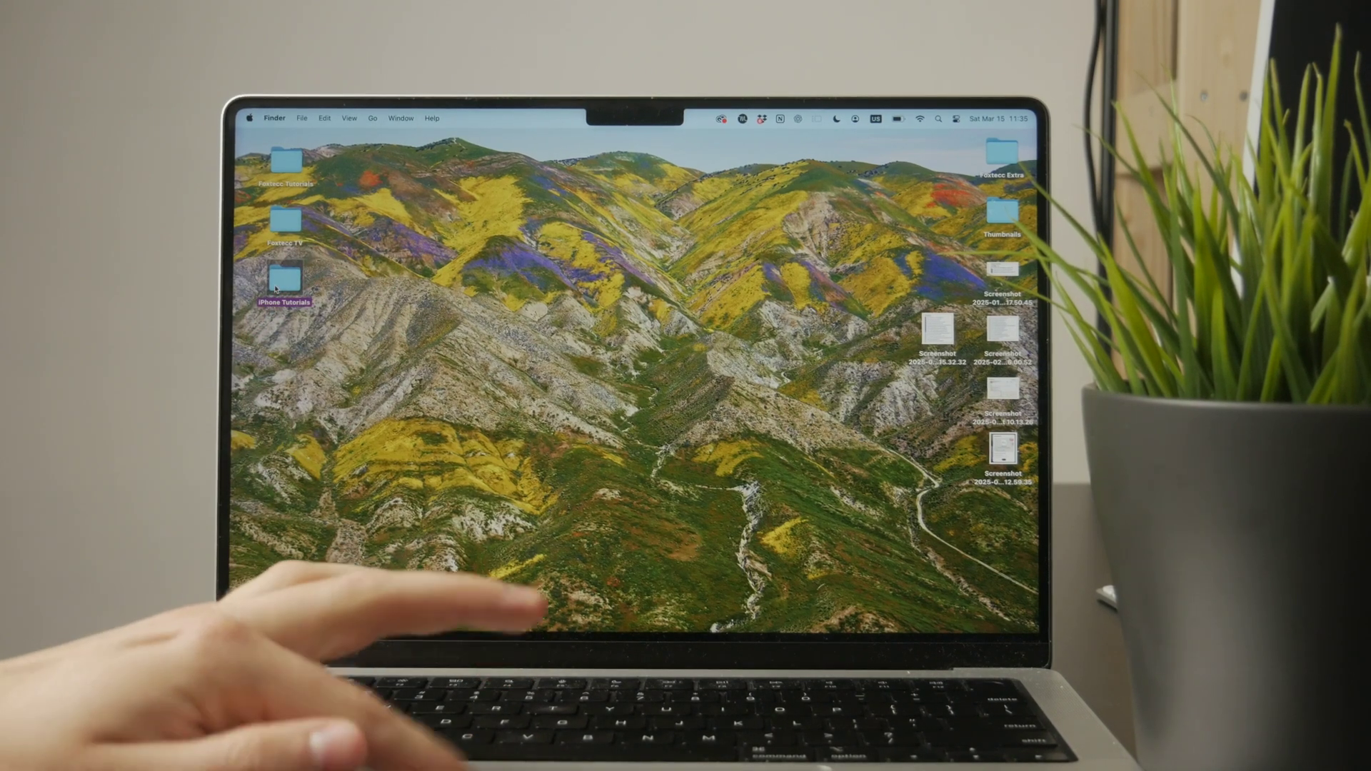
{"action": "double_click", "coordinate": [275, 288]}
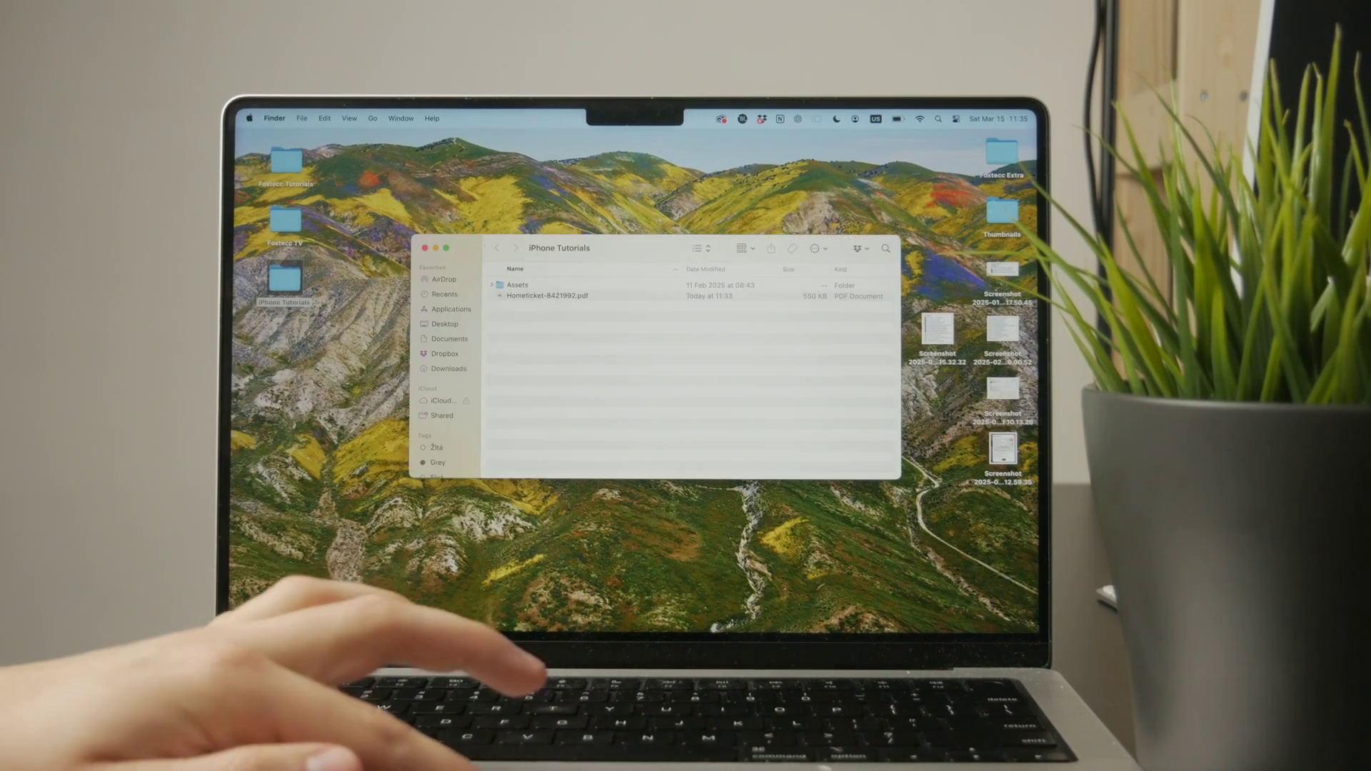
{"action": "left_click", "coordinate": [543, 294]}
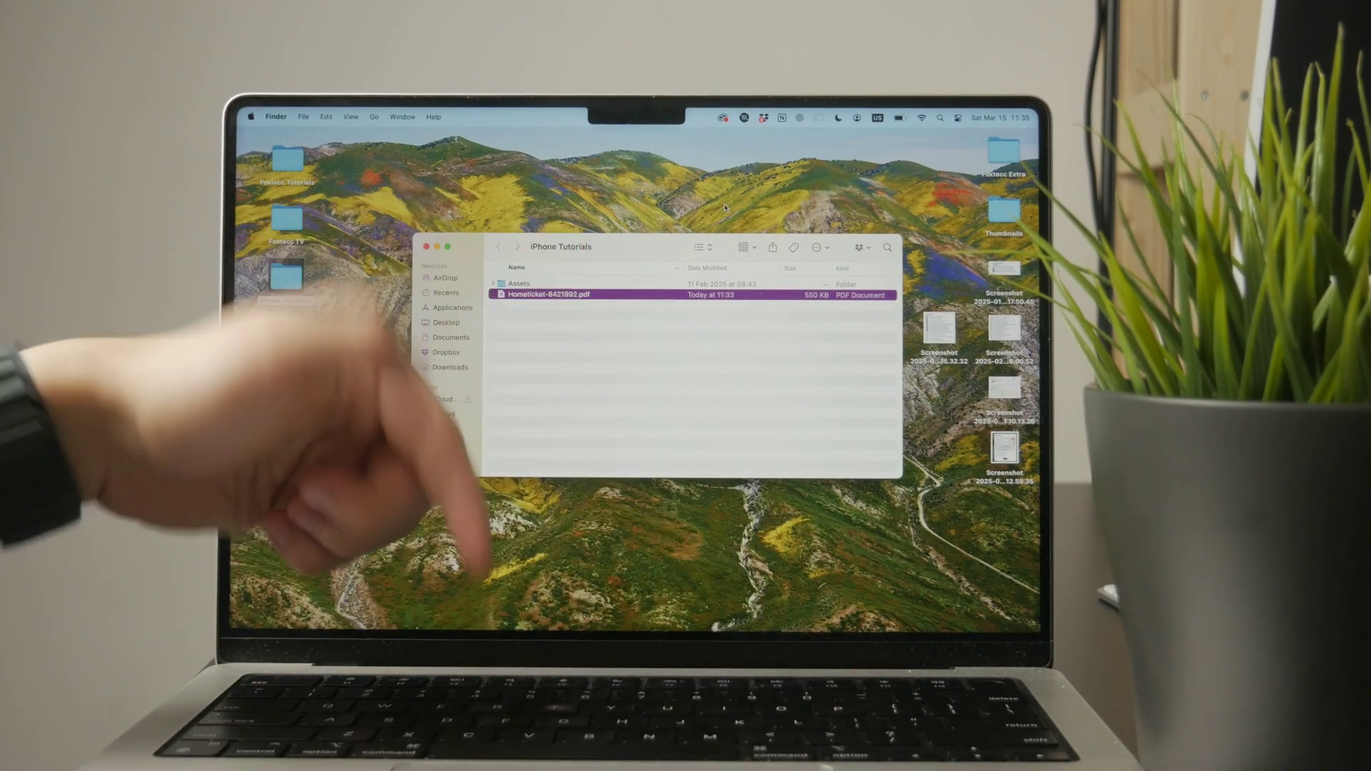
Step: Preview the Hometicket-8421992.pdf hockey ticket and bring up the File menu
{"action": "key", "text": "space"}
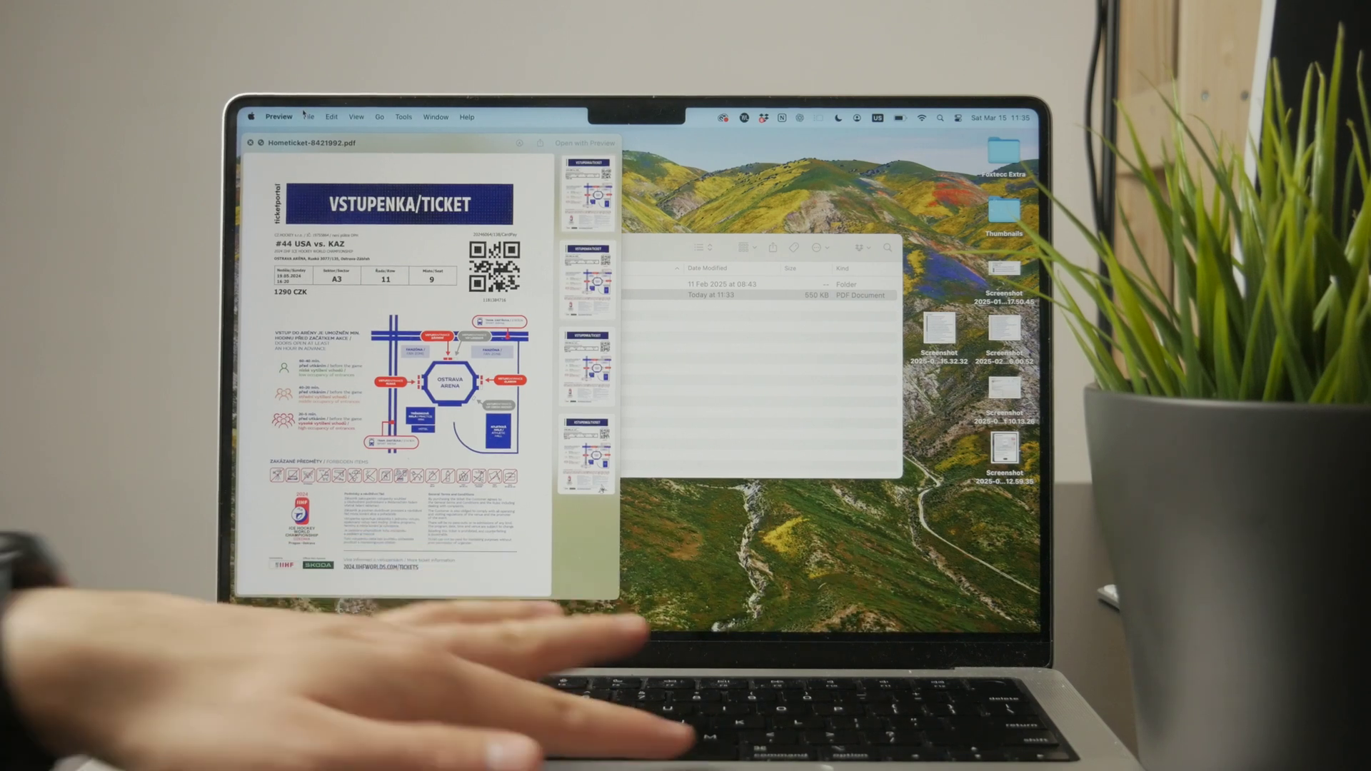
{"action": "key", "text": "alt+super+equal"}
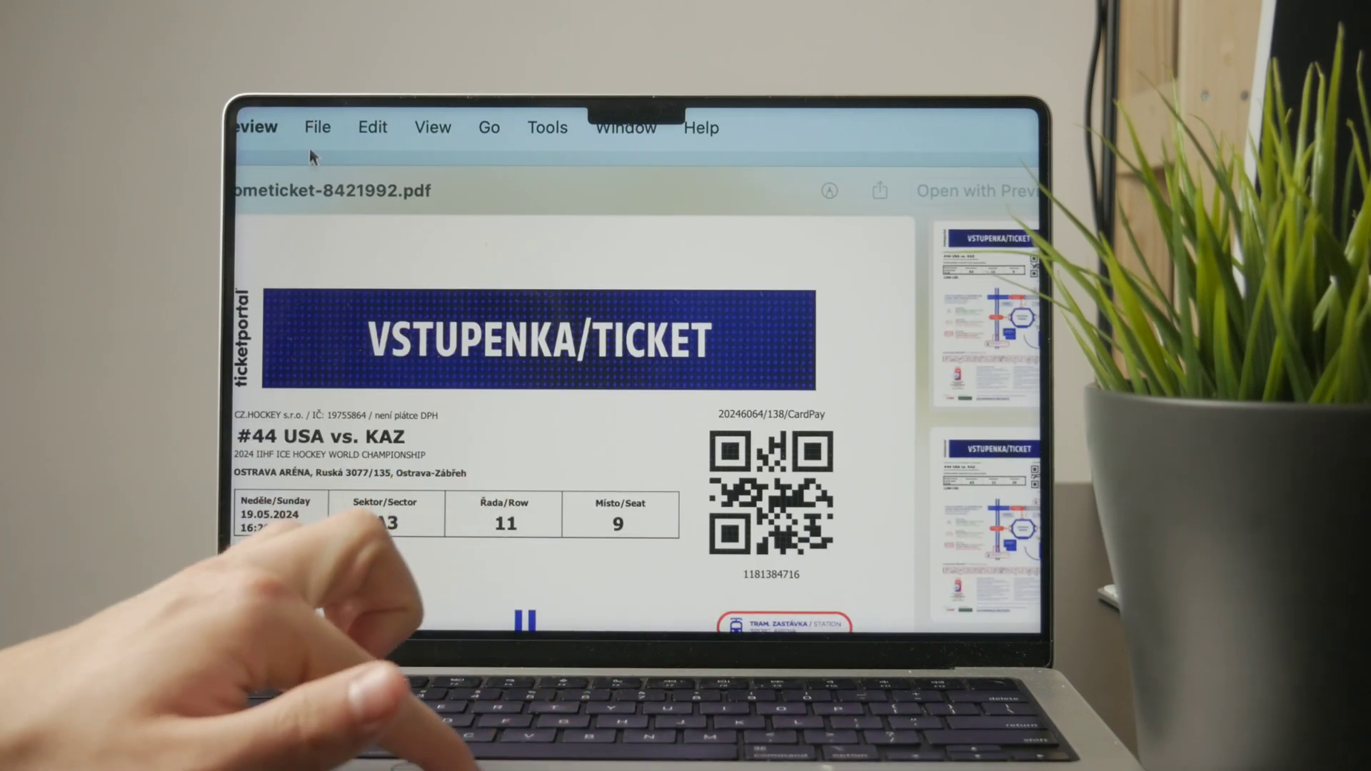
{"action": "left_click", "coordinate": [309, 131]}
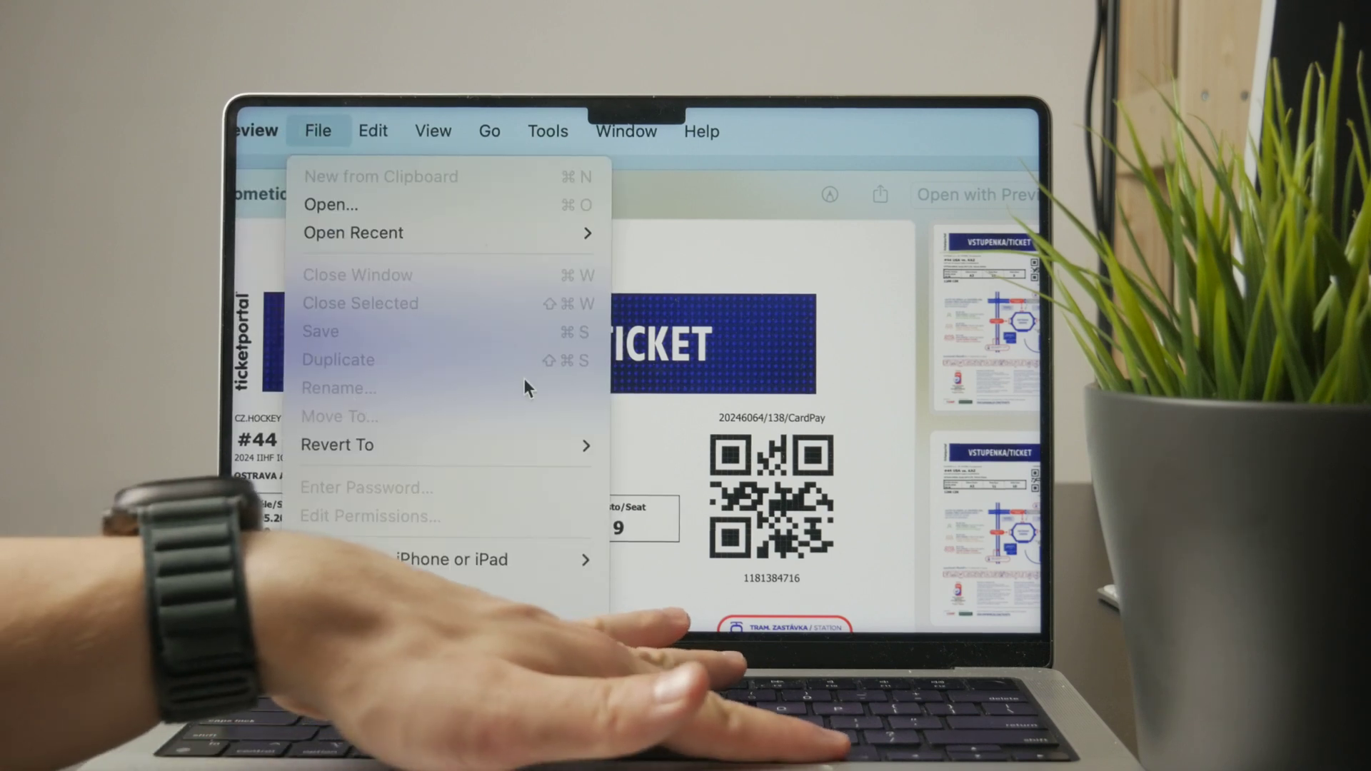
Step: Print the ticket from the File menu and bring Print Center within reach
{"action": "key", "text": "alt"}
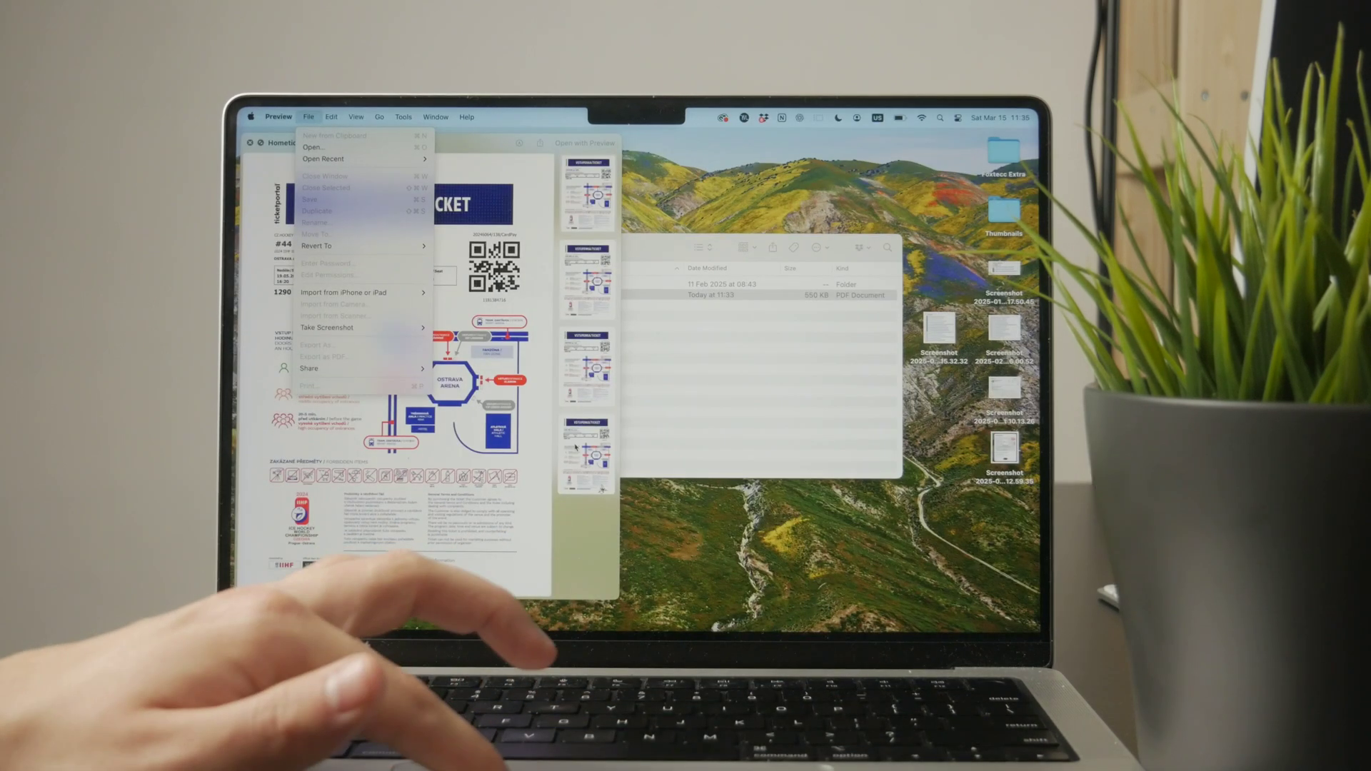
{"action": "key", "text": "Escape"}
{"action": "key", "text": "super+alt+d"}
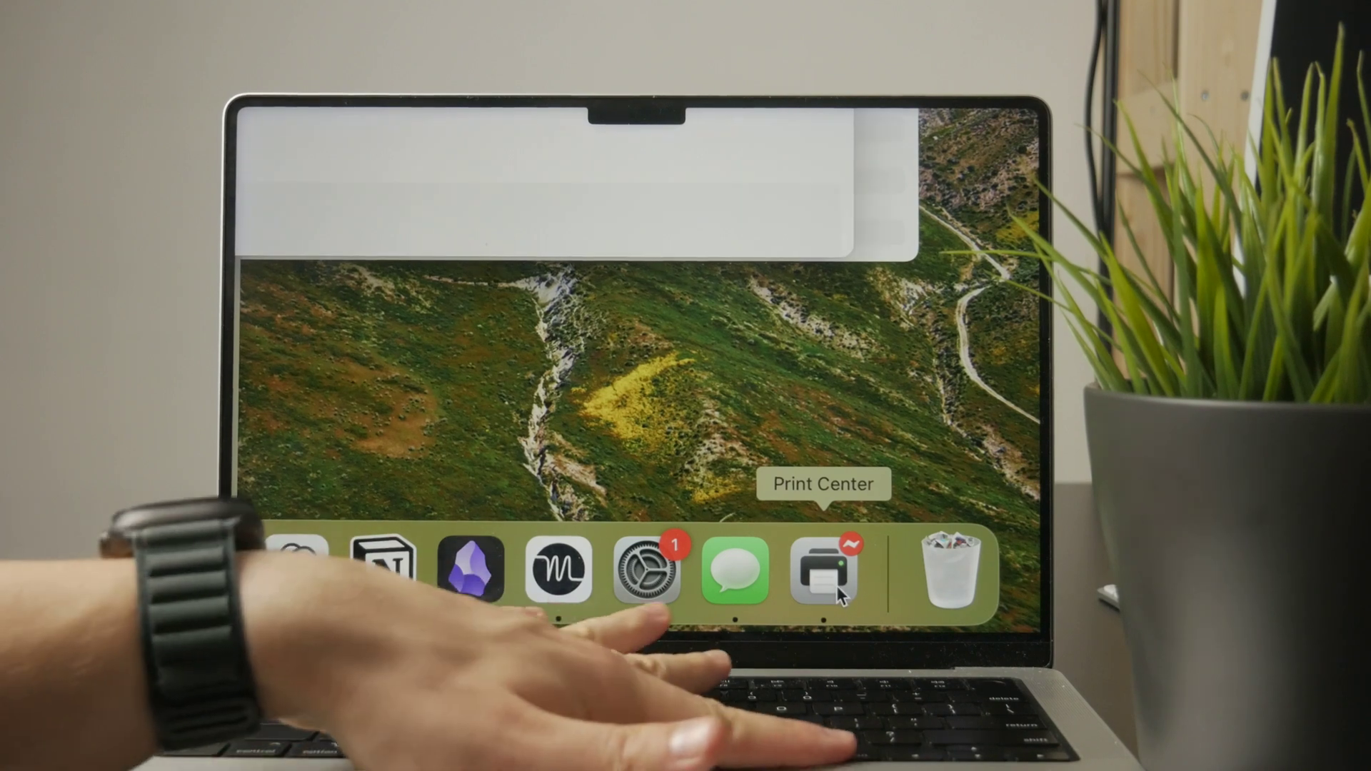
Step: Pause and delete the ticket job in the EPSON L6170 queue, then close it
{"action": "left_click", "coordinate": [839, 589]}
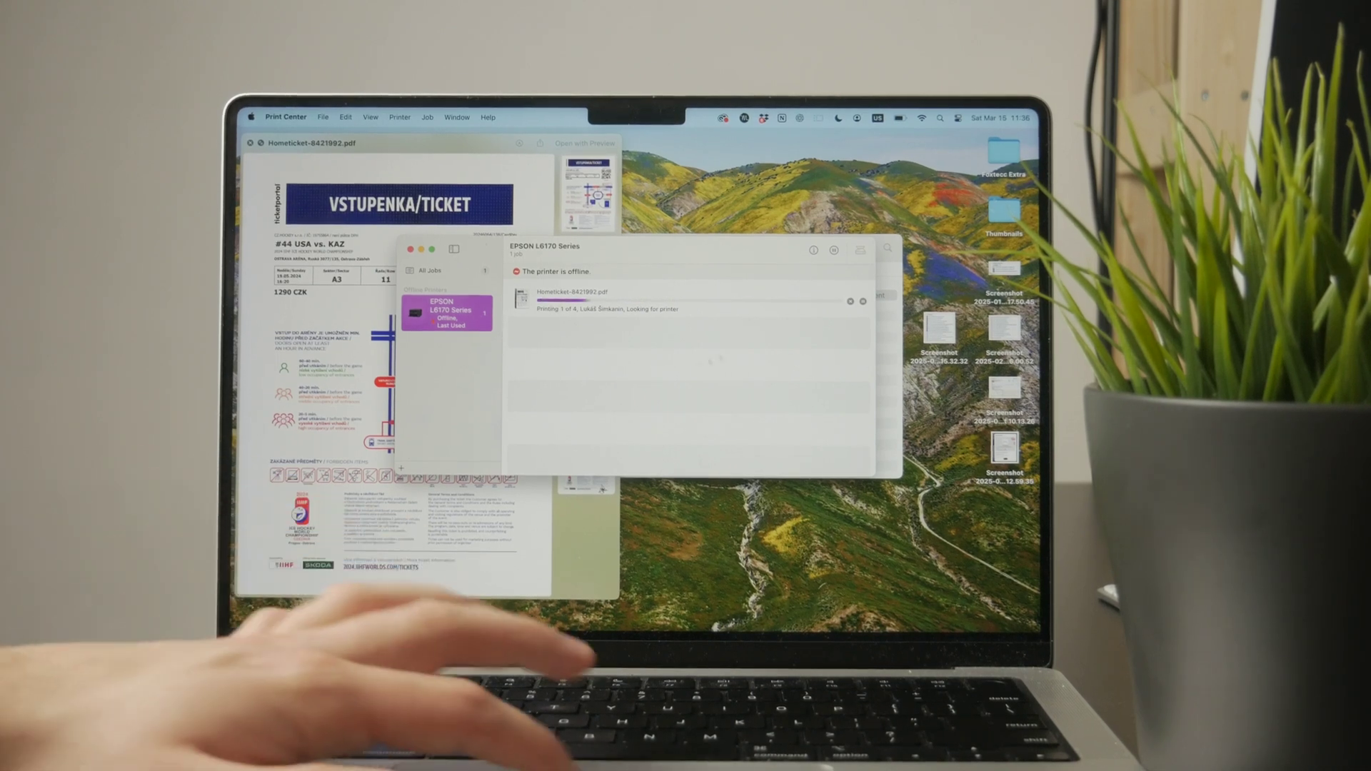
{"action": "left_click", "coordinate": [864, 303]}
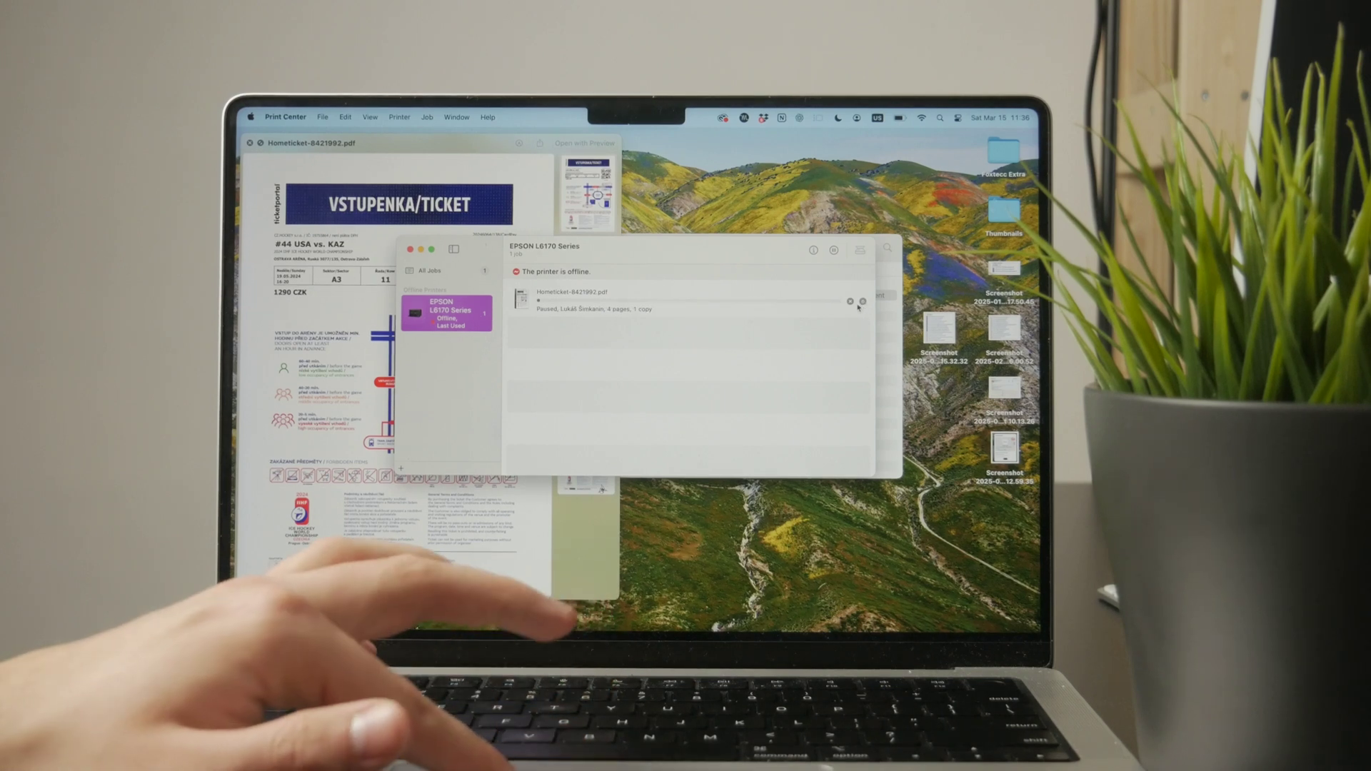
{"action": "left_click", "coordinate": [854, 300]}
{"action": "left_click", "coordinate": [849, 286]}
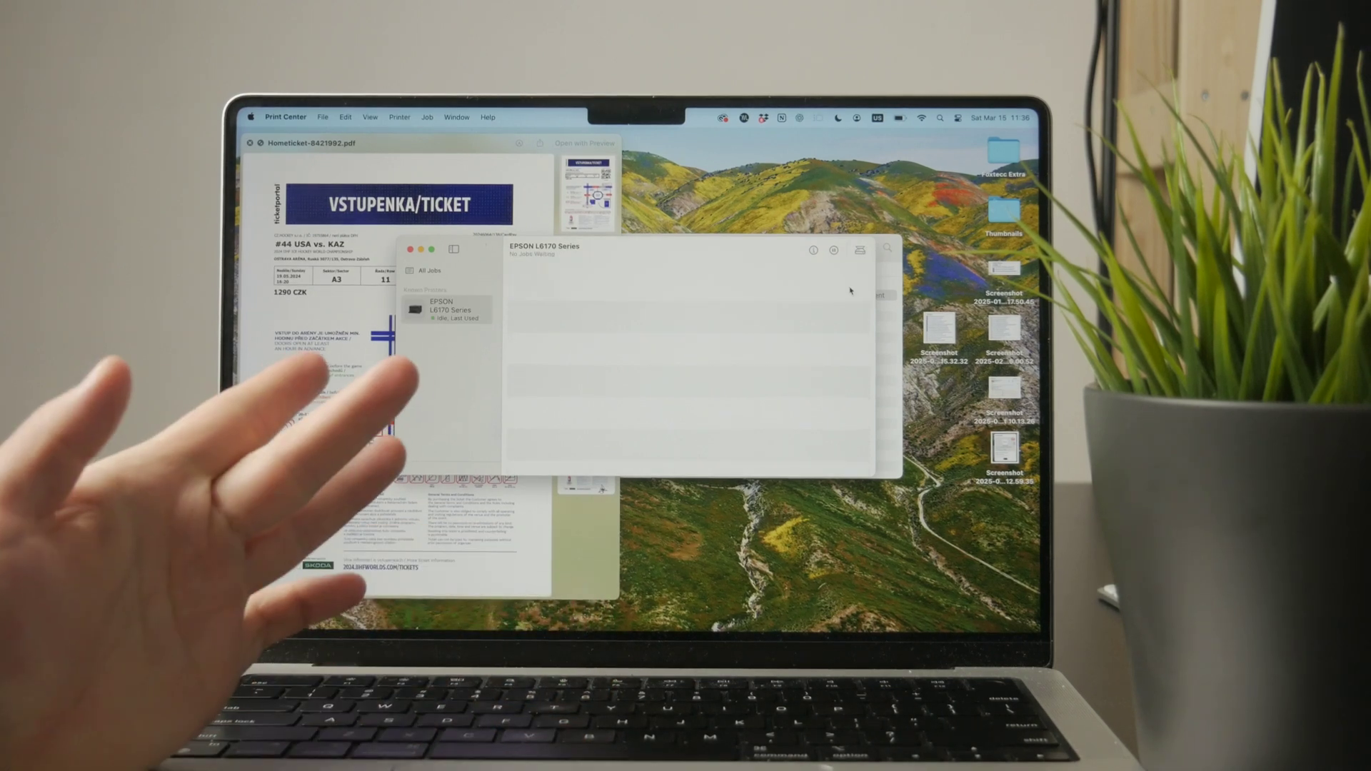
{"action": "left_click", "coordinate": [409, 250]}
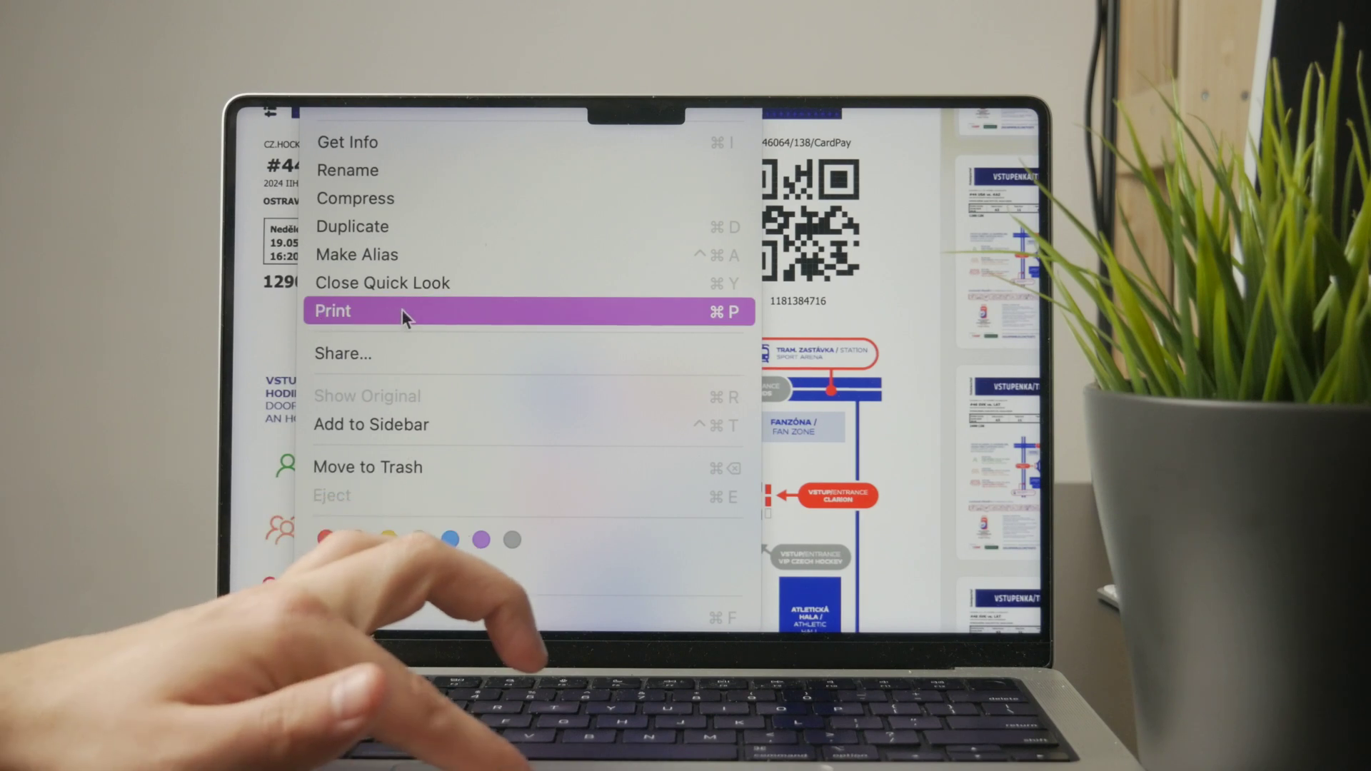
Step: Reveal the alternate file commands over the ticket preview
{"action": "key", "text": "alt"}
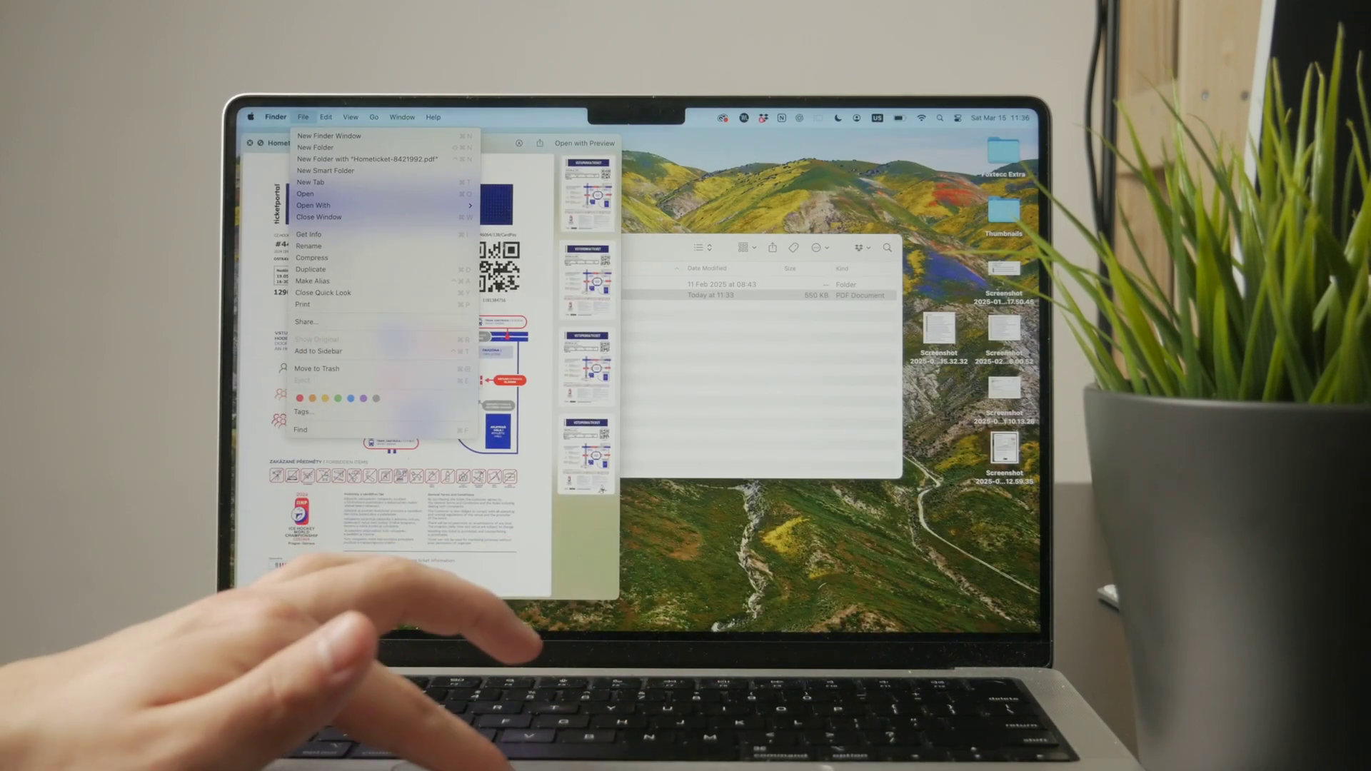
Step: Dismiss the ticket Quick Look and close the iPhone Tutorials window
{"action": "key", "text": "Escape"}
{"action": "key", "text": "space"}
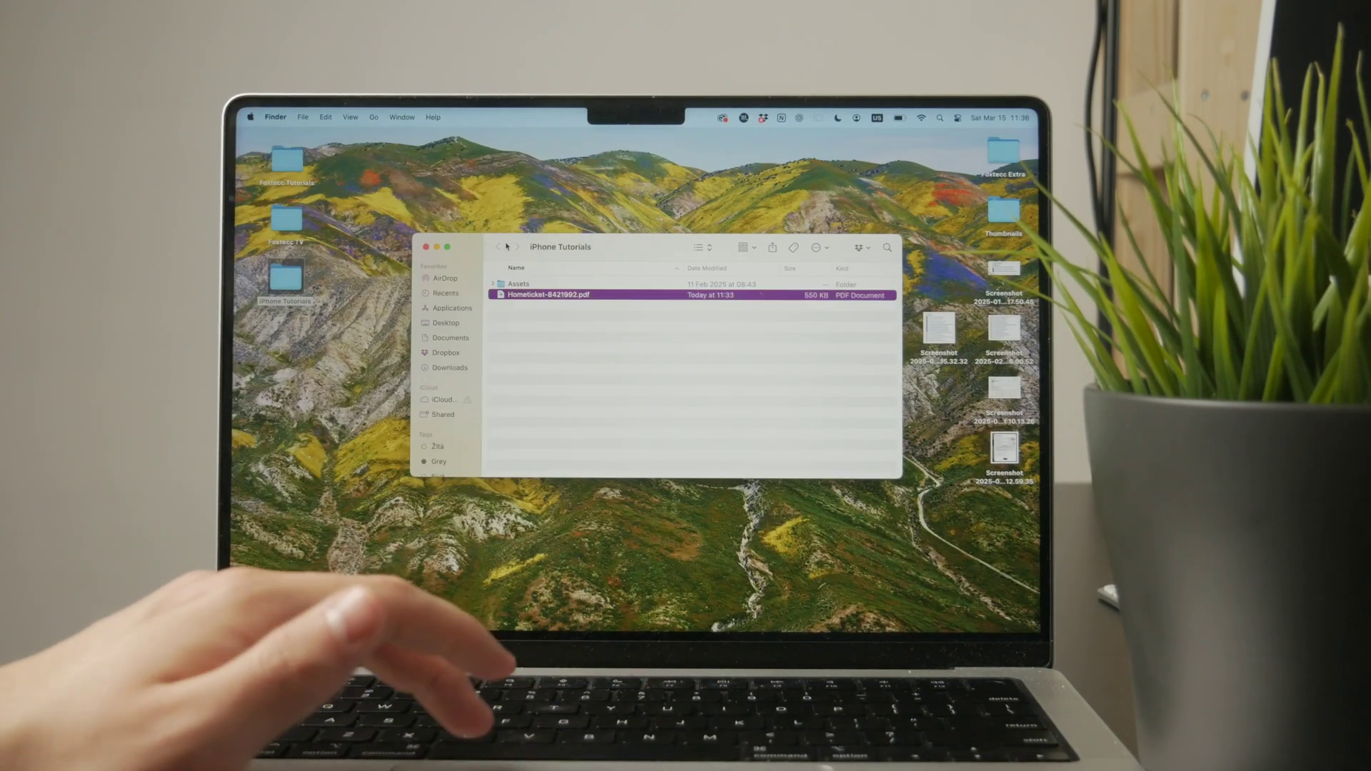
{"action": "left_click", "coordinate": [427, 248]}
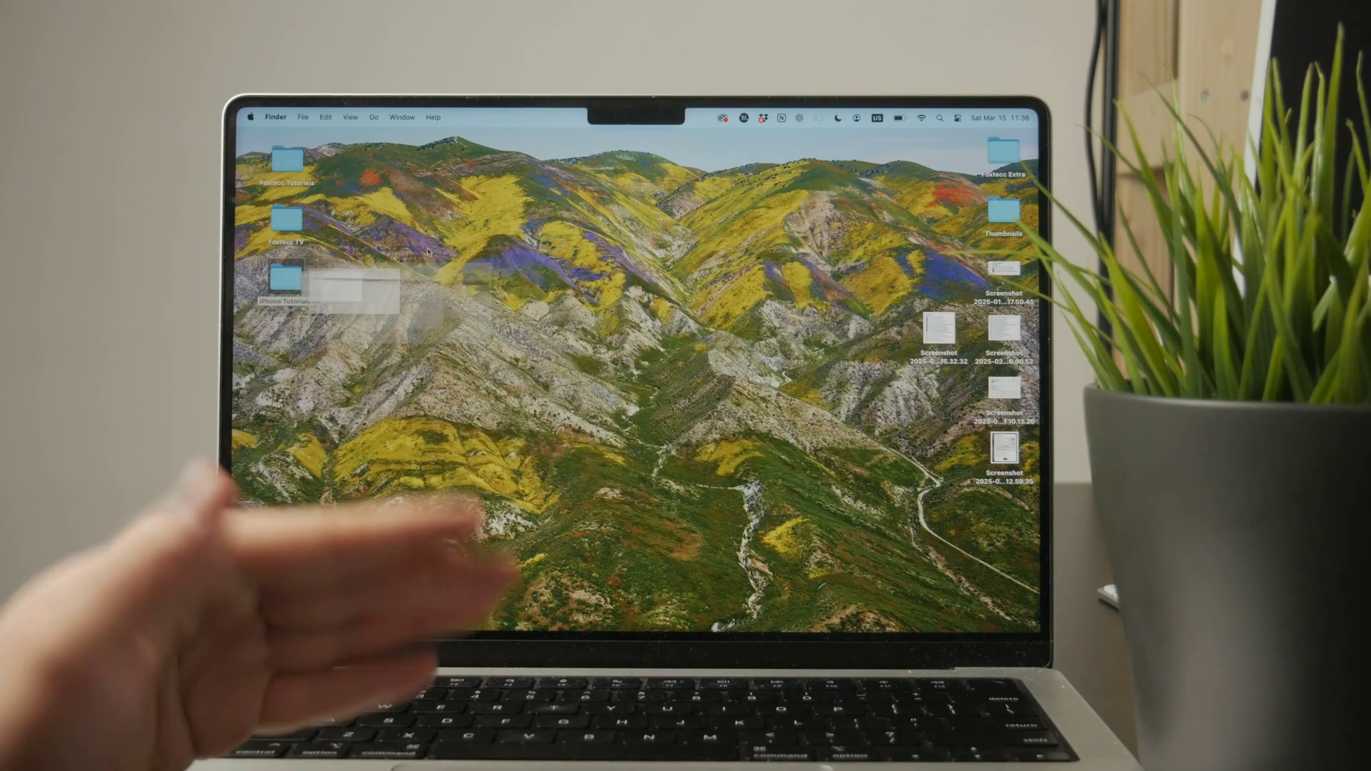